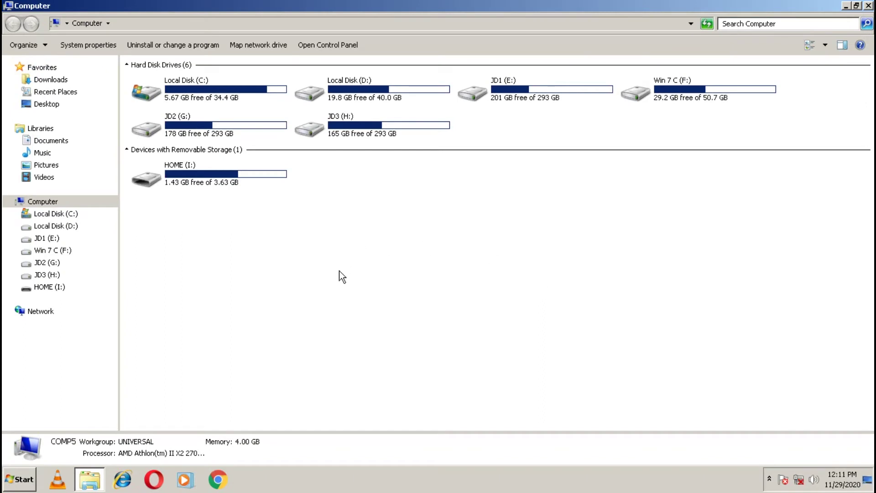
Check the used and free space of the HOME (I:) removable drive in its properties.
click(211, 179)
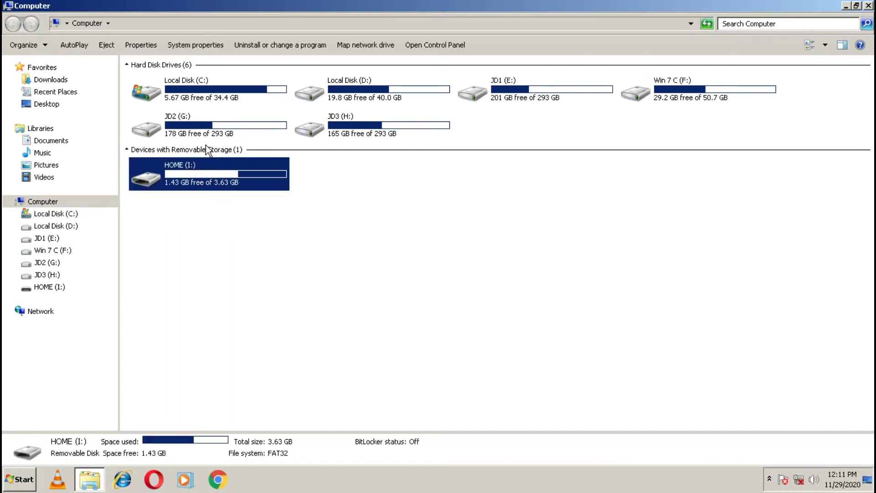
right_click(204, 175)
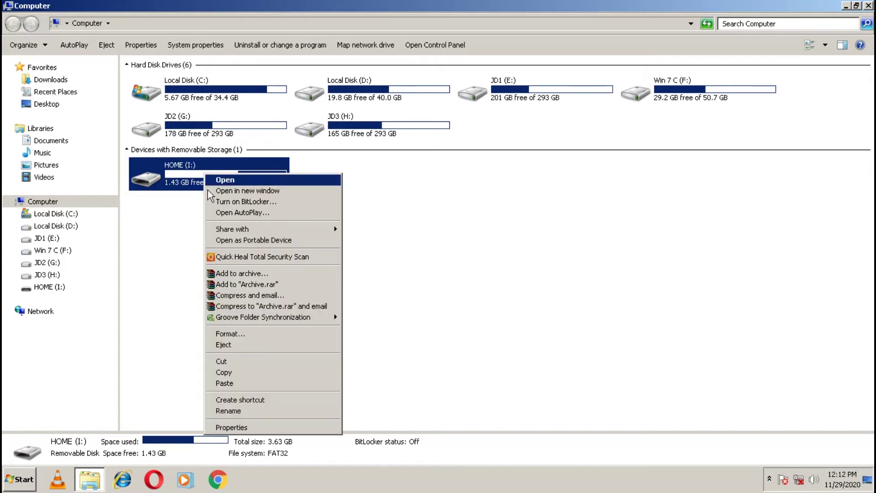
click(274, 429)
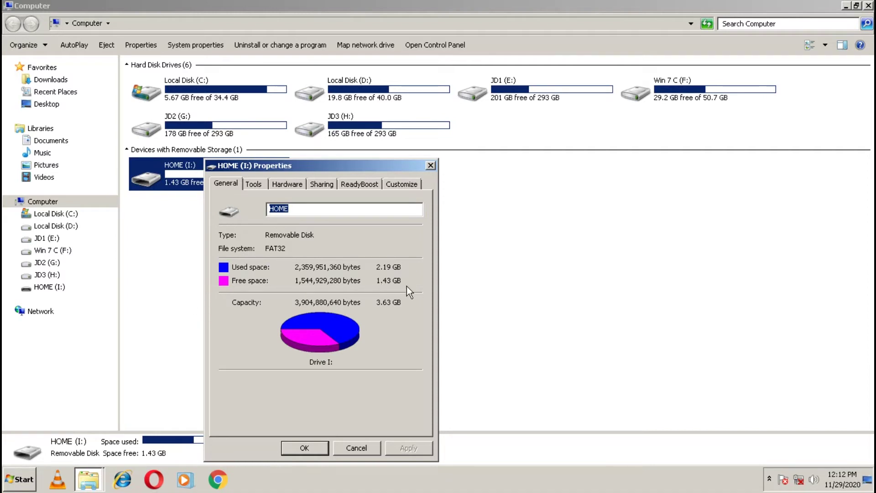
click(356, 447)
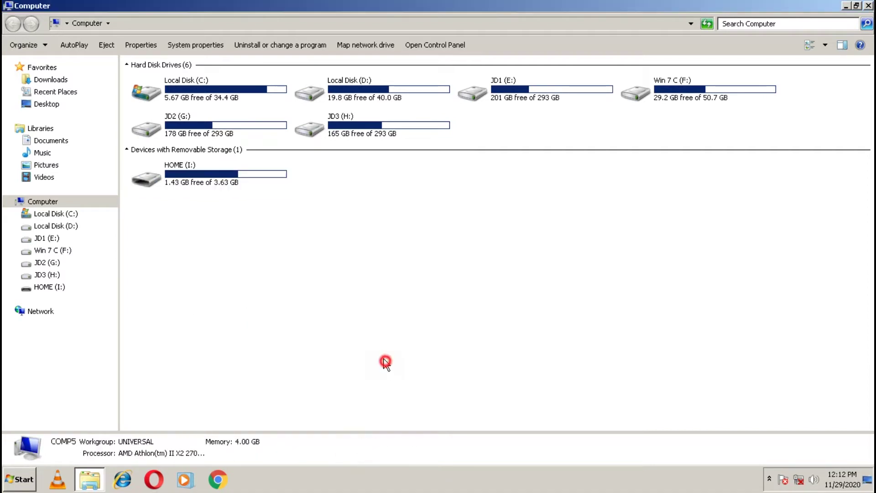
View the contents of the HOME (I:) drive and compare them with the used space in the drive's properties.
double_click(169, 182)
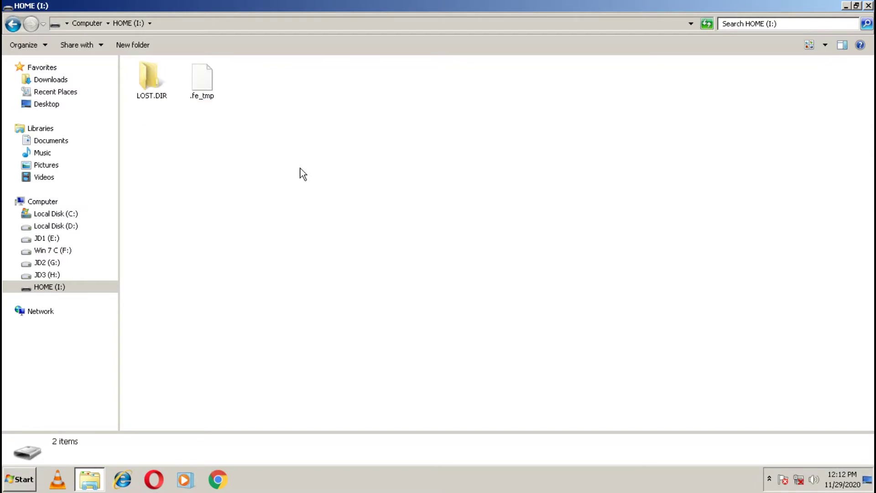
click(94, 24)
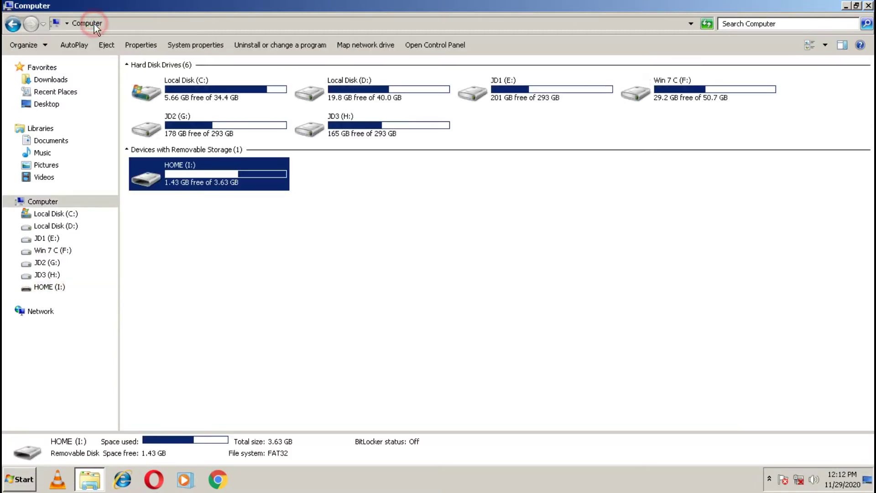
right_click(203, 179)
click(240, 434)
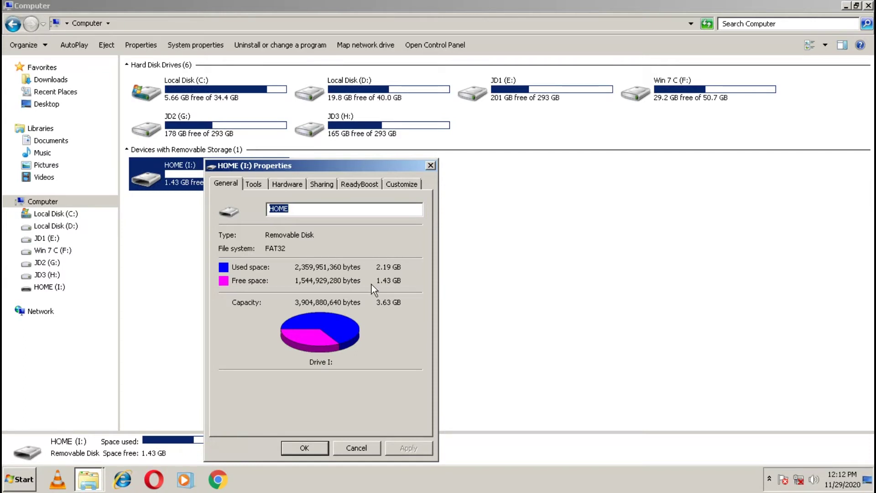
click(355, 449)
Open the HOME (I:) drive and set the folder options to show hidden files, folders, and drives.
double_click(213, 184)
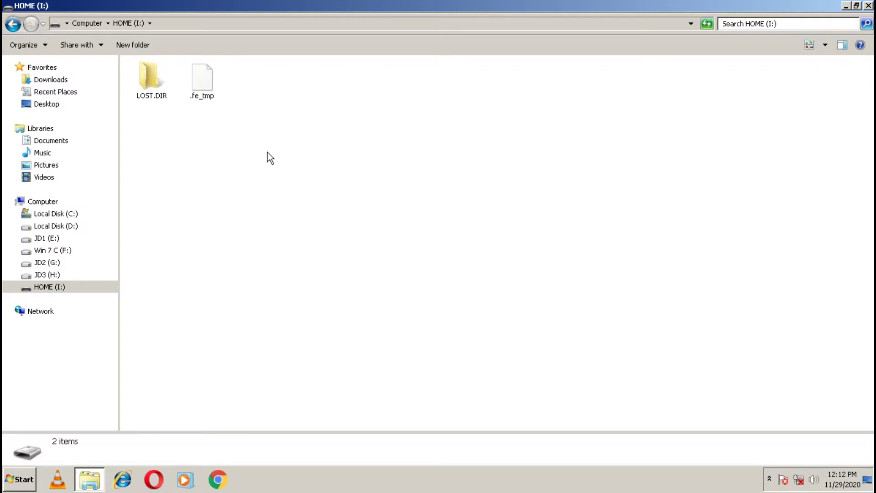
click(46, 45)
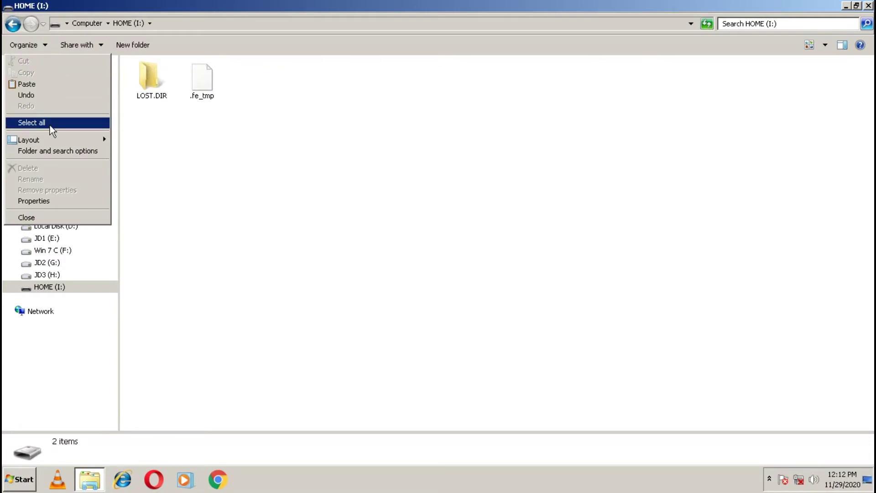
click(49, 152)
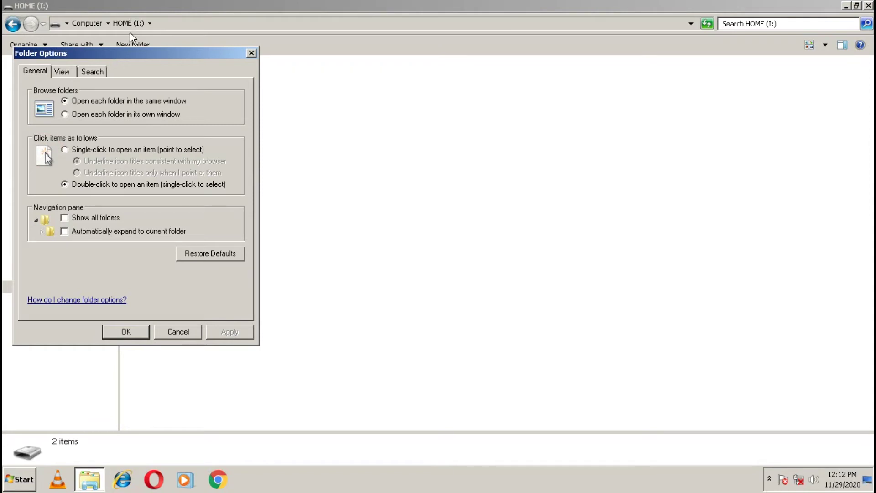
drag(130, 52, 348, 69)
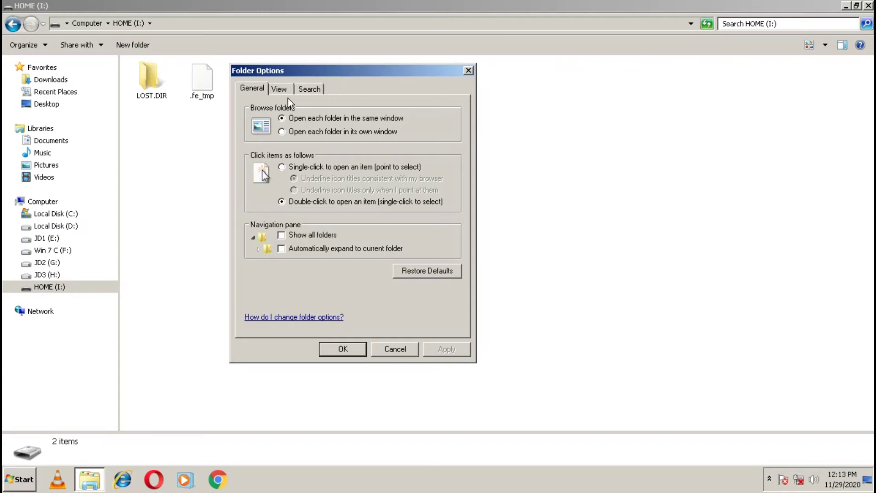
click(279, 90)
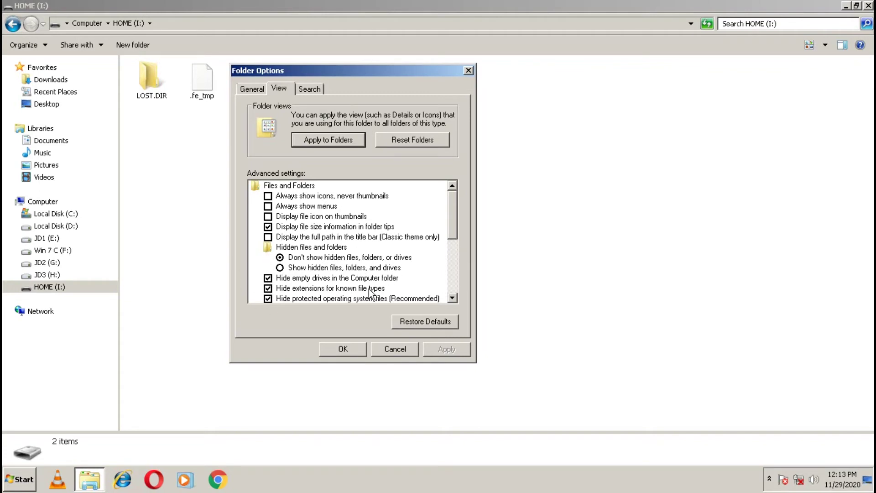
click(280, 268)
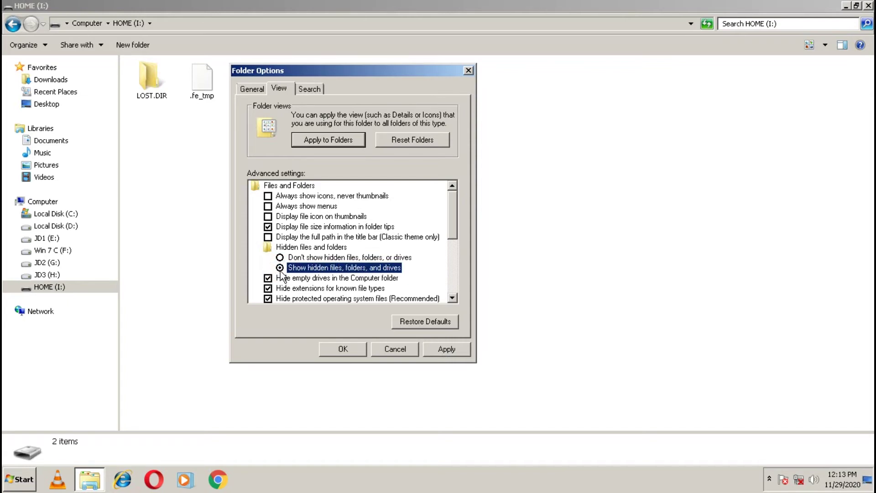
Turn off hiding of empty drives, known file type extensions and protected operating system files, and apply the folder options.
scroll(280, 278, down, 1)
drag(452, 222, 452, 228)
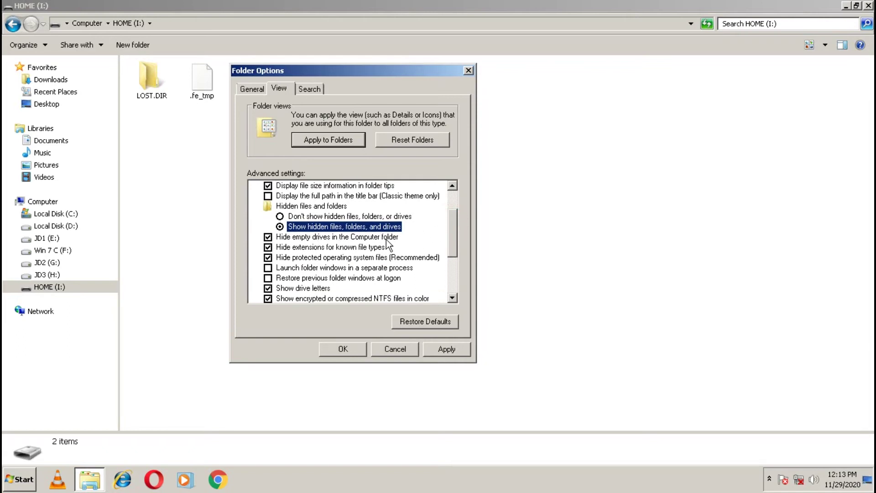
click(268, 238)
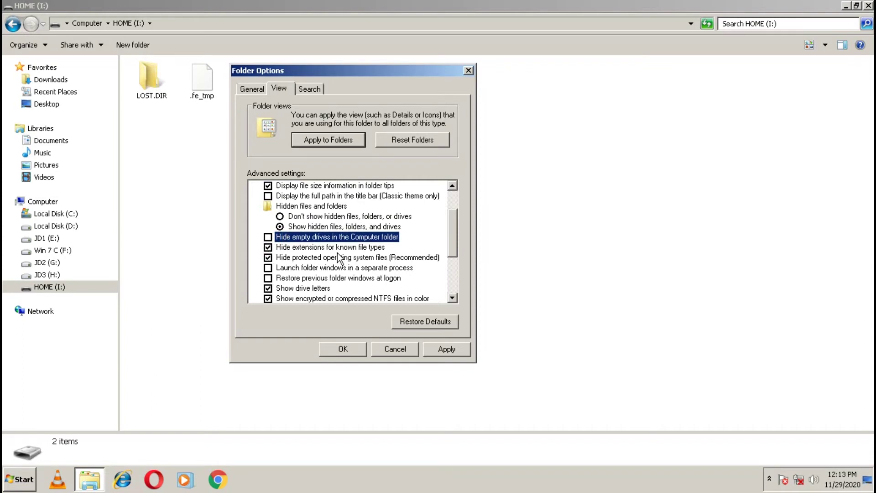
click(268, 248)
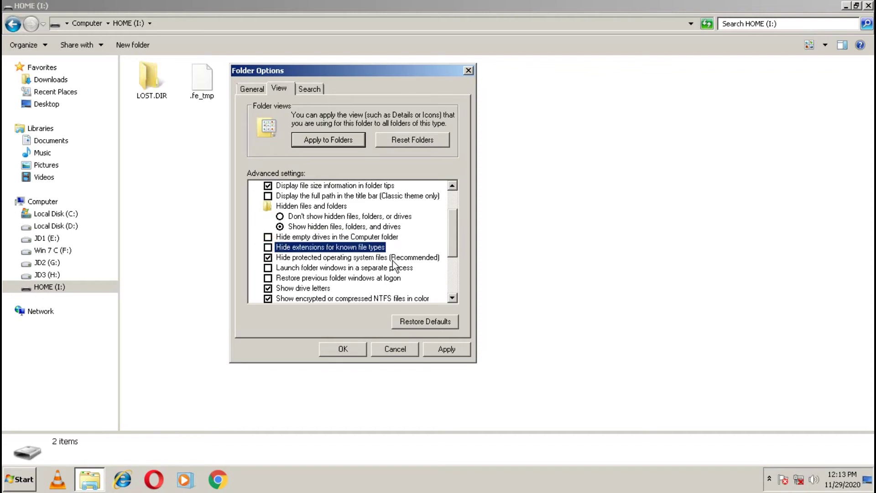
click(271, 258)
drag(421, 180, 424, 128)
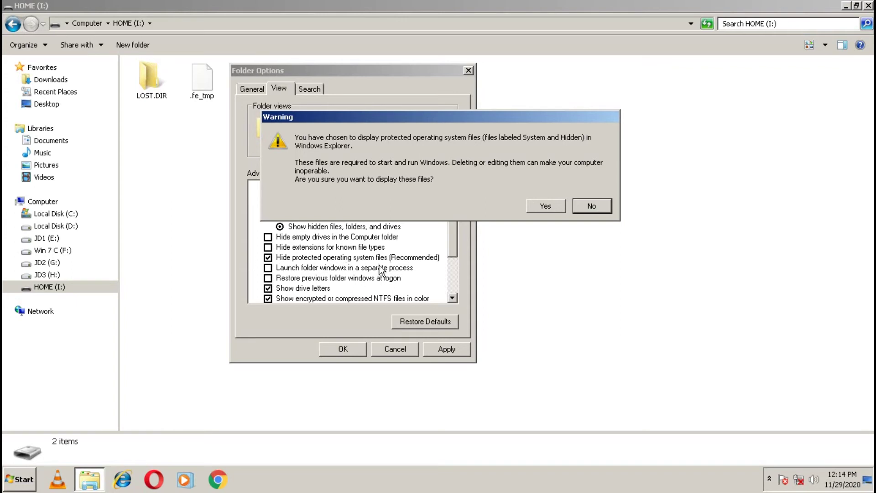
click(544, 206)
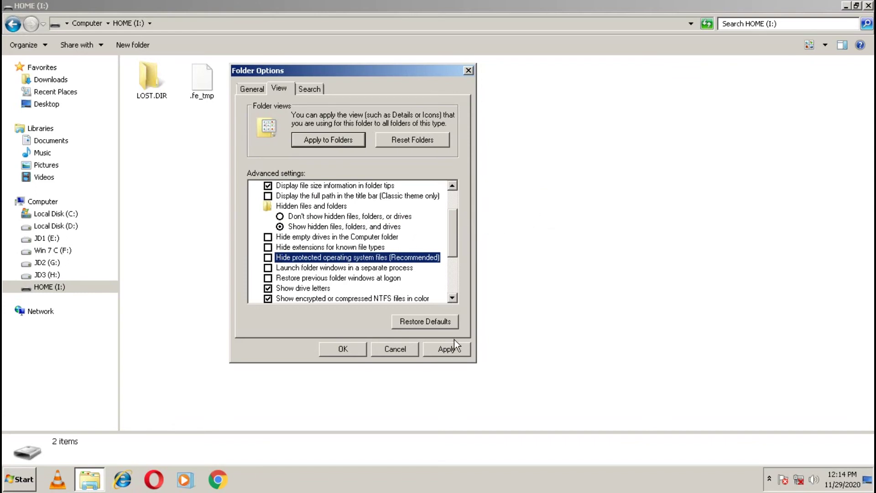
click(452, 351)
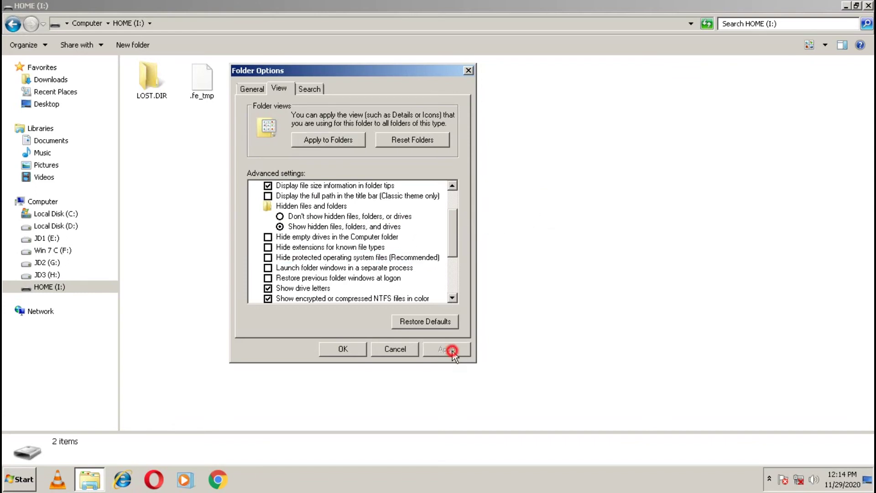
click(343, 350)
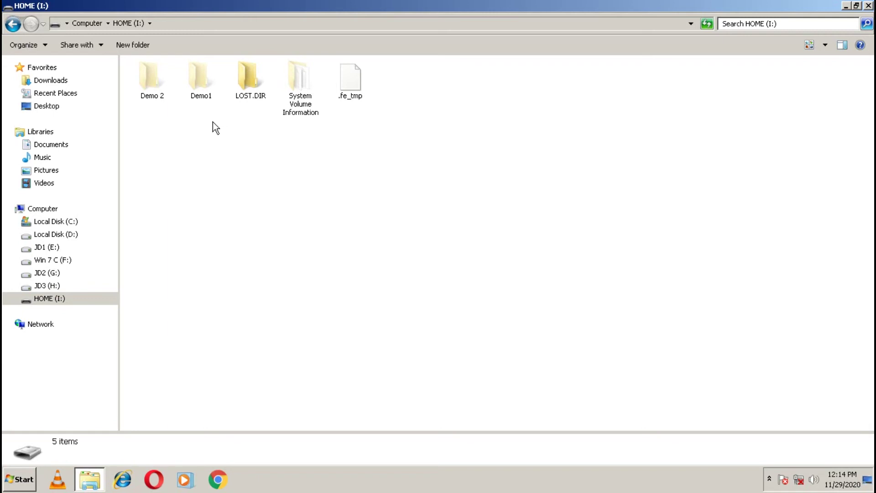
Remove the Hidden attribute from the Demo 2 folder, its subfolders and files, and close the drive window.
right_click(148, 78)
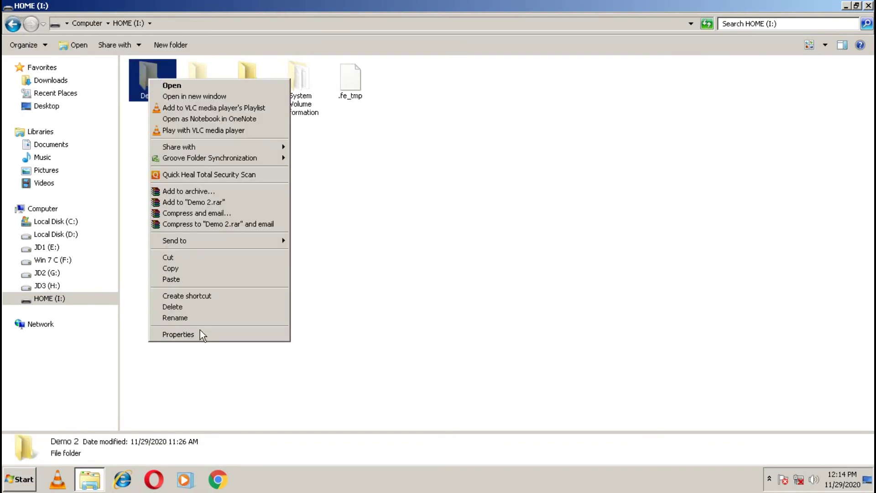
click(198, 333)
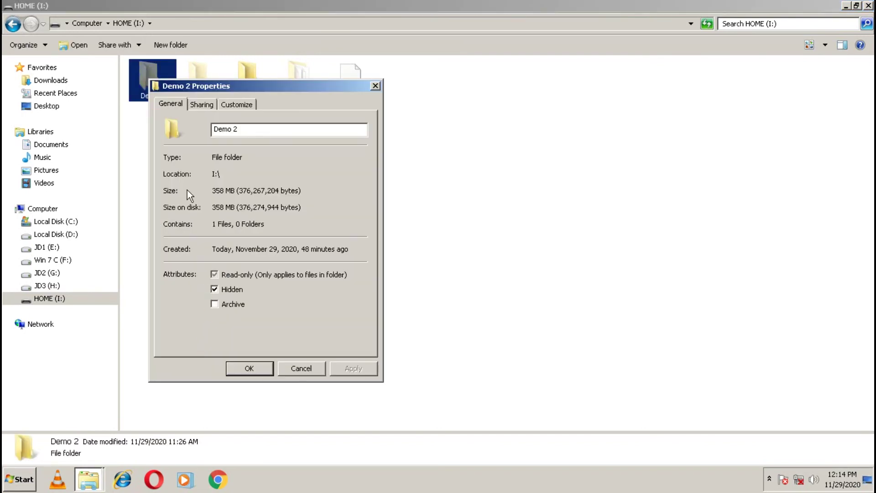
click(214, 289)
click(361, 369)
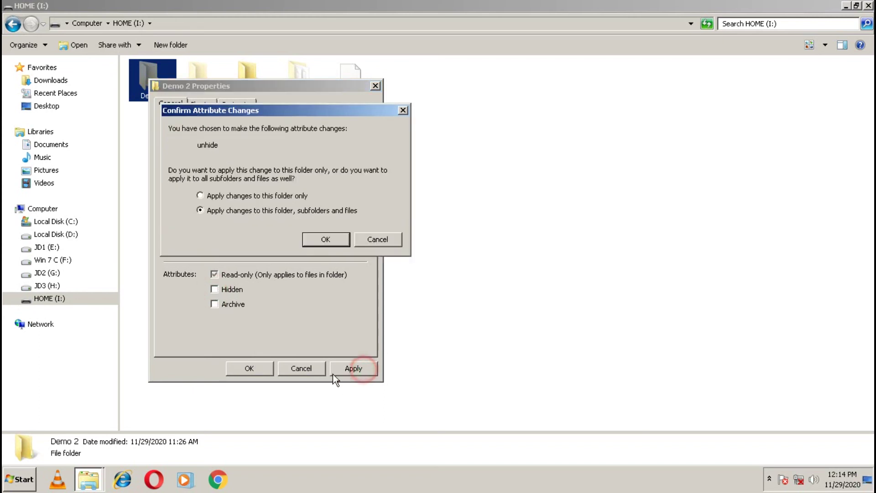
click(327, 240)
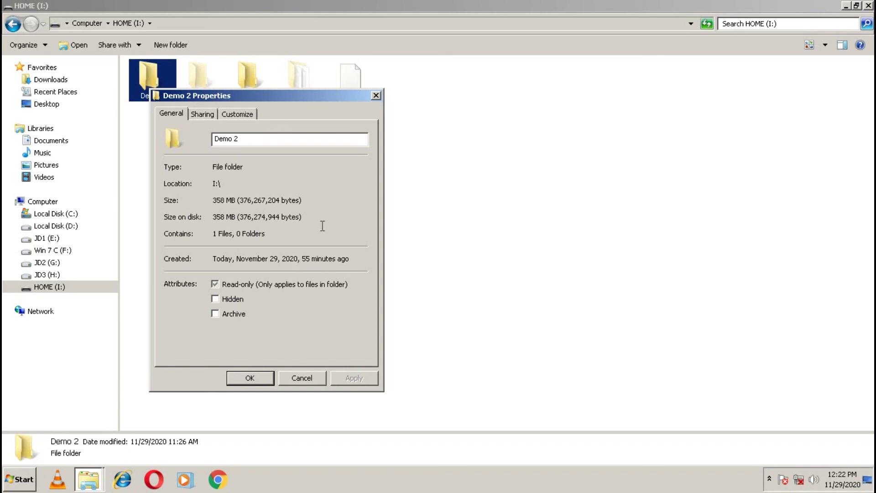
click(260, 378)
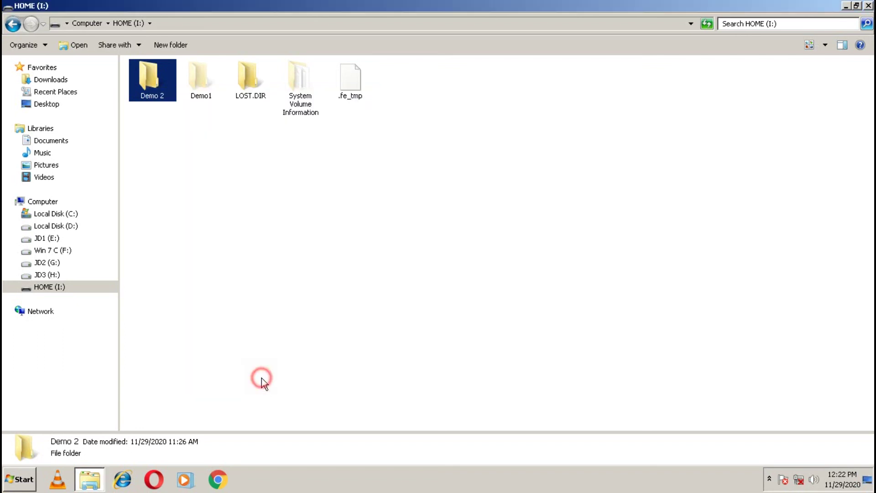
click(312, 340)
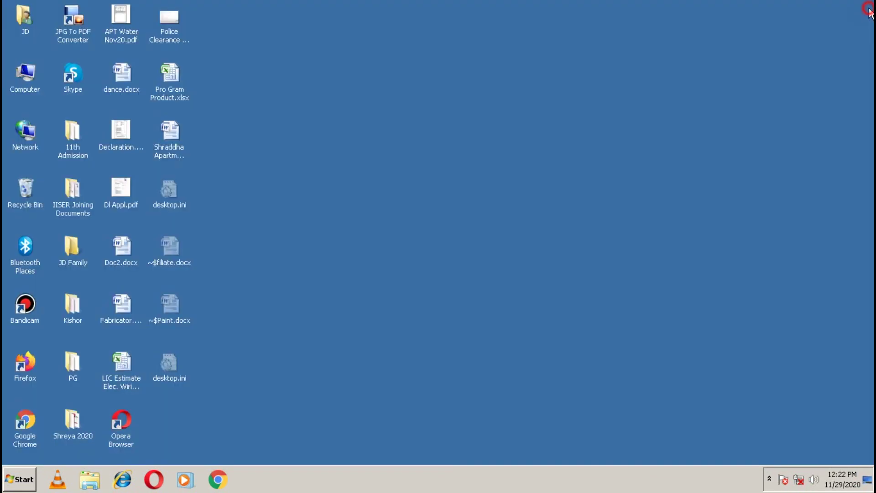
click(868, 6)
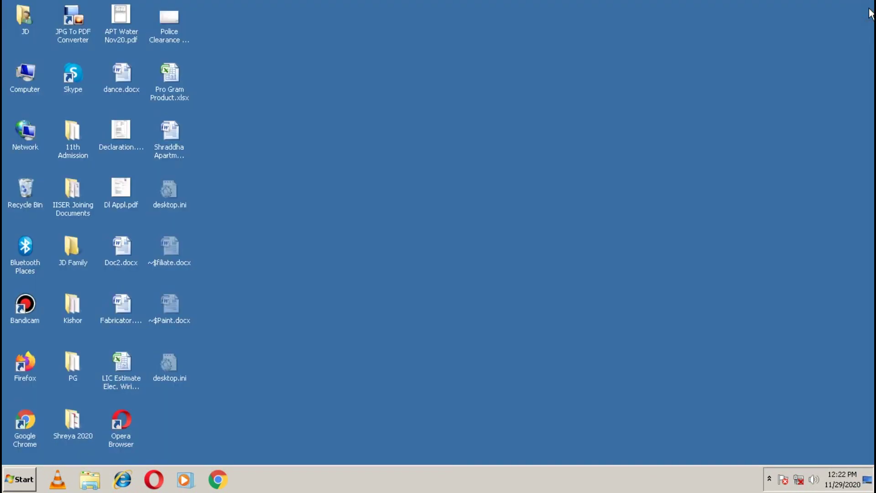